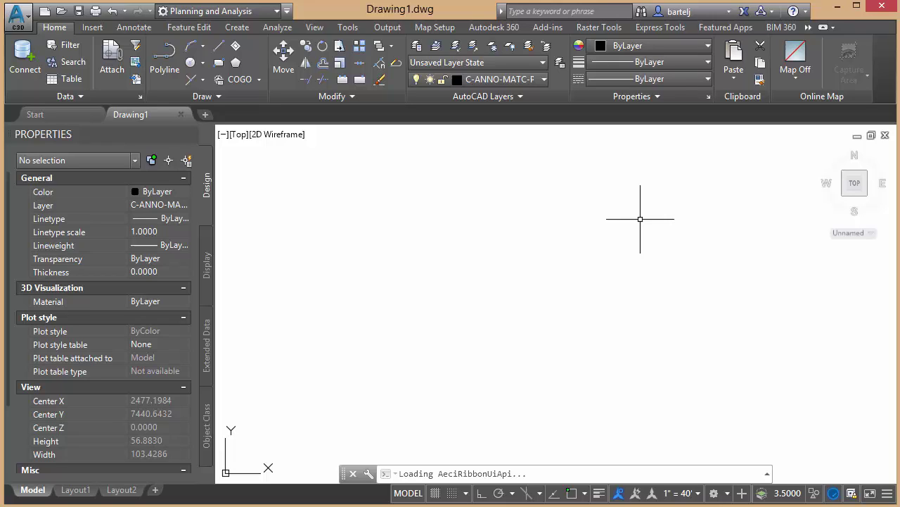
Run MAPIMPORT and choose the ESRI shapefile ParcelObjects.shp for import.
left_click(435, 274)
left_click(433, 258)
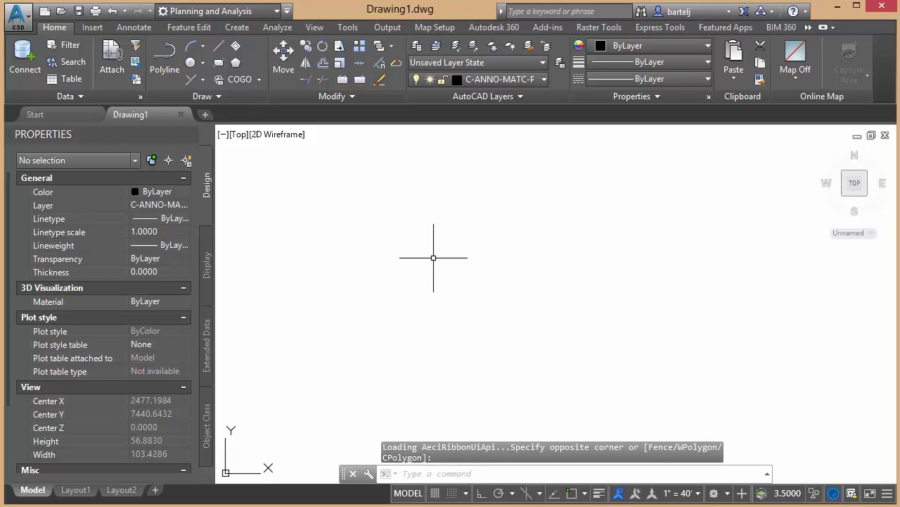
type("mapimport")
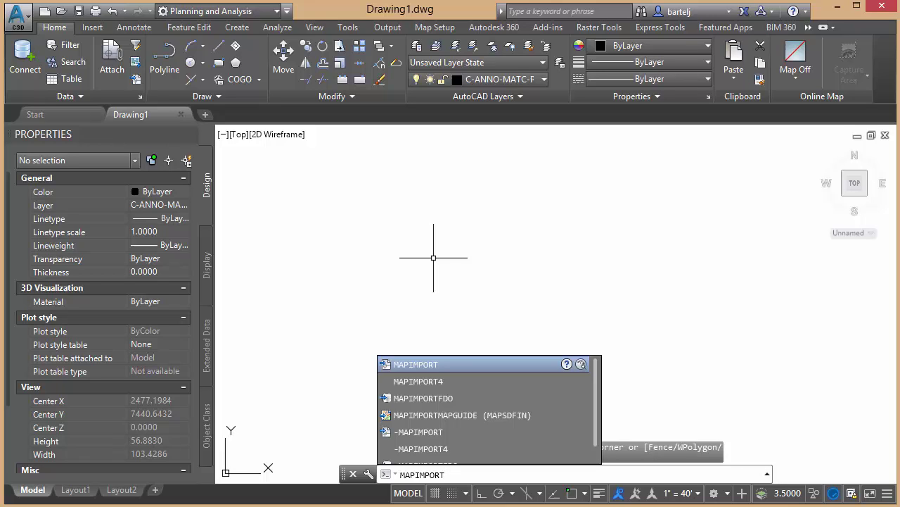
key("Return")
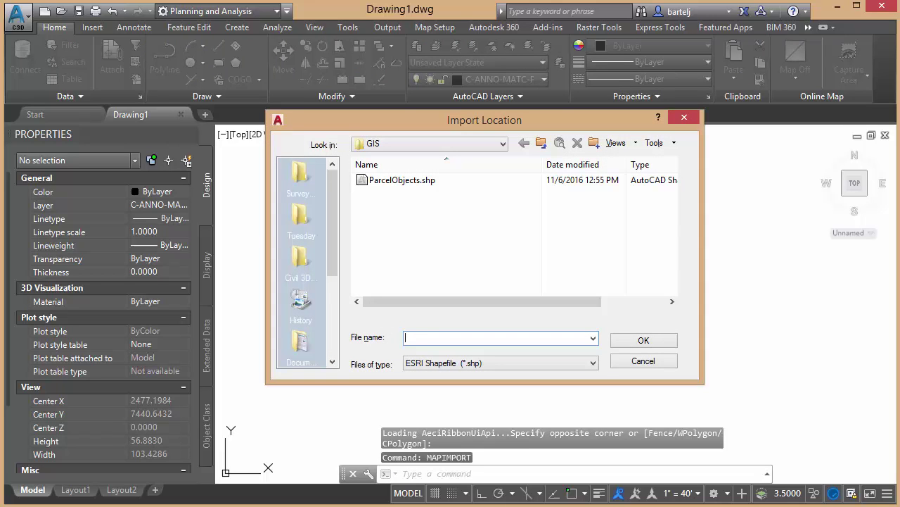
left_click(593, 363)
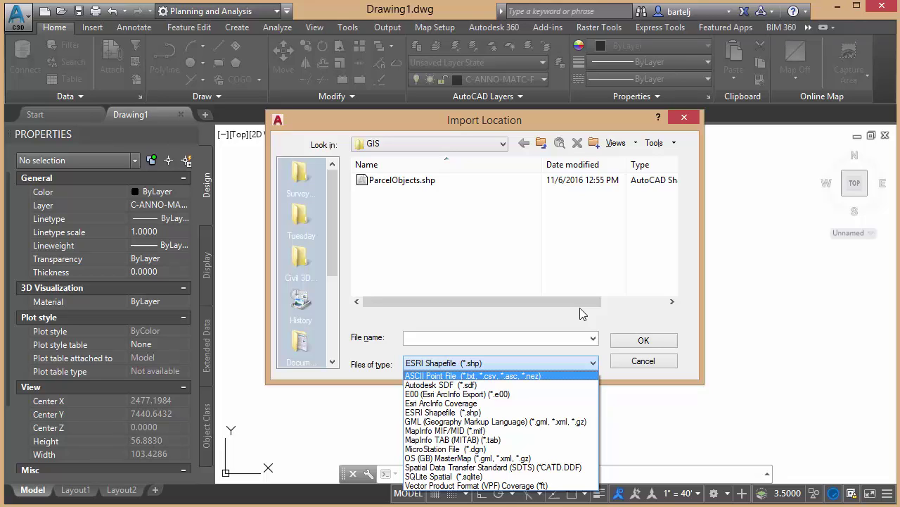
left_click(410, 183)
left_click(410, 182)
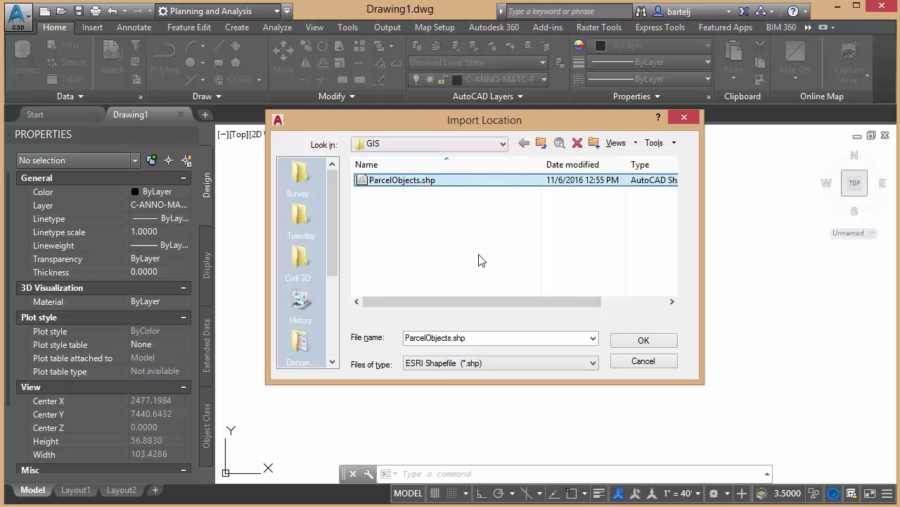
left_click(643, 340)
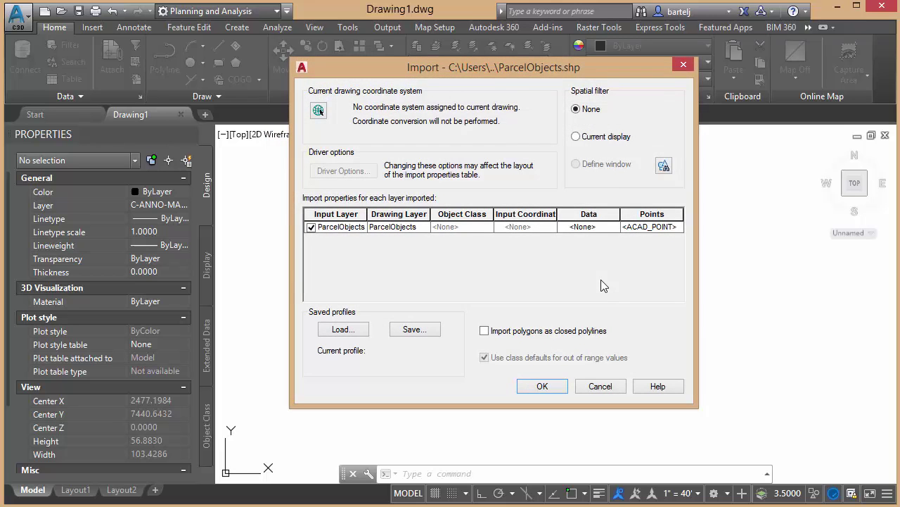
Import ParcelObjects as closed polylines with FeatId and APN object data, inserting 59 objects.
left_click(606, 232)
left_click(614, 228)
left_click(144, 127)
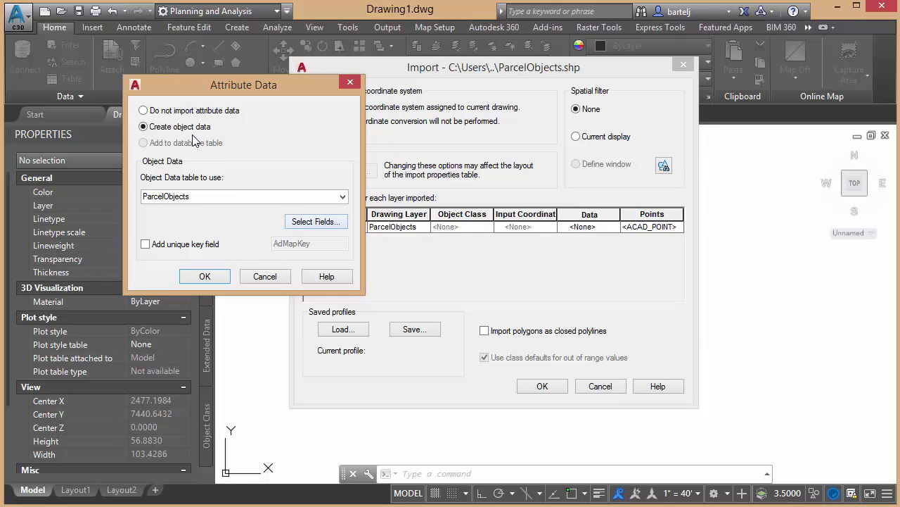
left_click(310, 222)
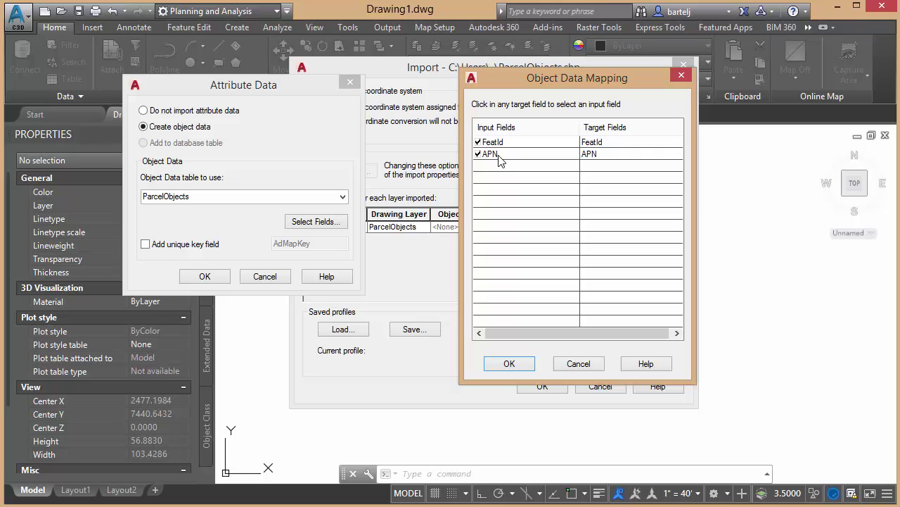
left_click(517, 365)
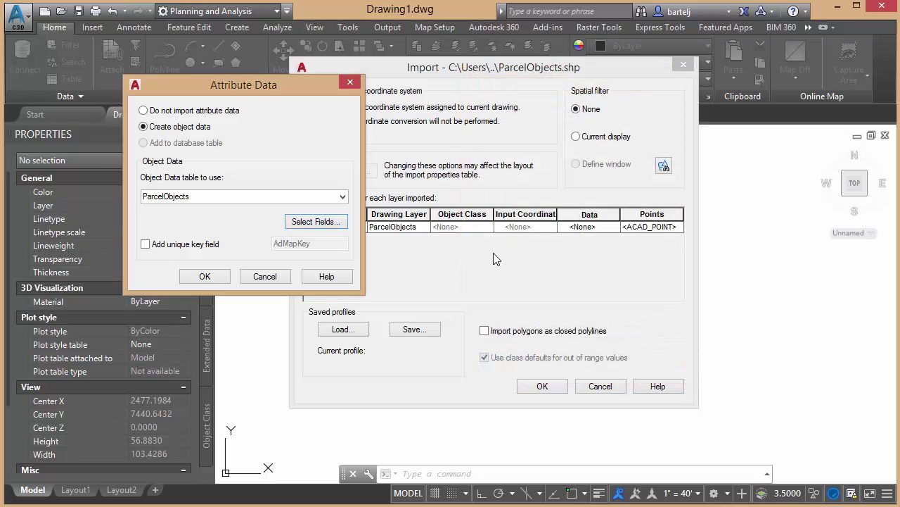
left_click(215, 278)
left_click(484, 330)
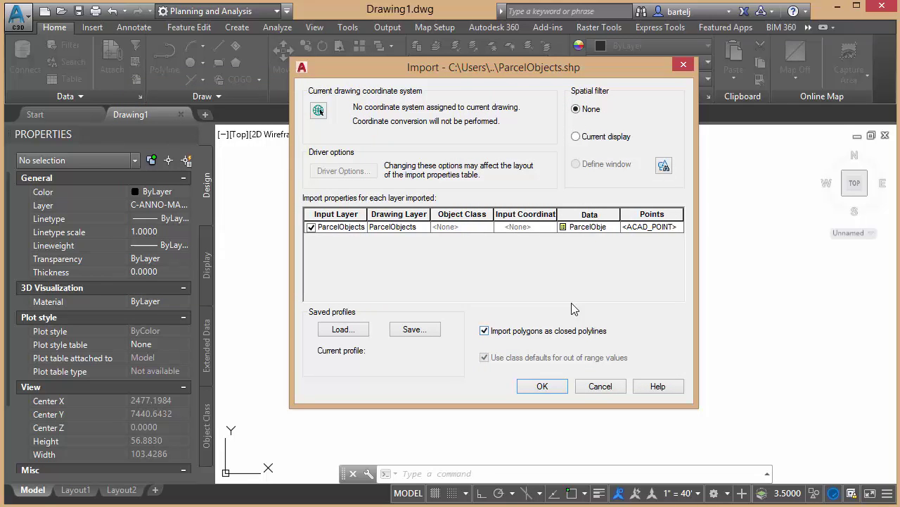
left_click(543, 388)
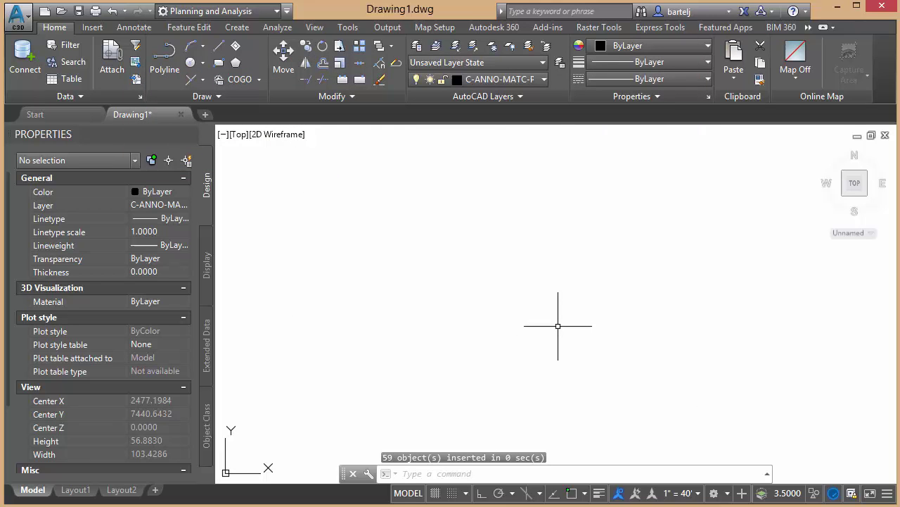
Zoom to extents and check a parcel's object data, e.g. FeatId 46 and APN 521408003.
type("z")
key("Return")
type("e")
key("Return")
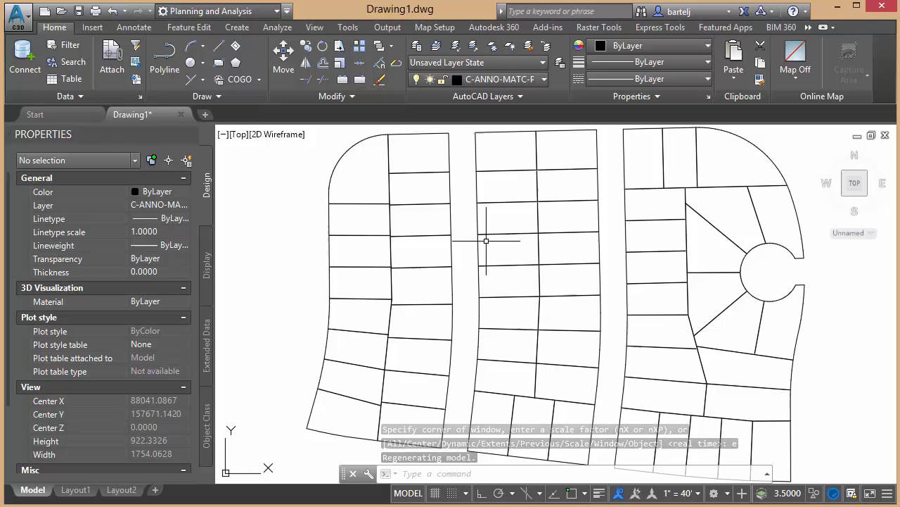
left_click(325, 255)
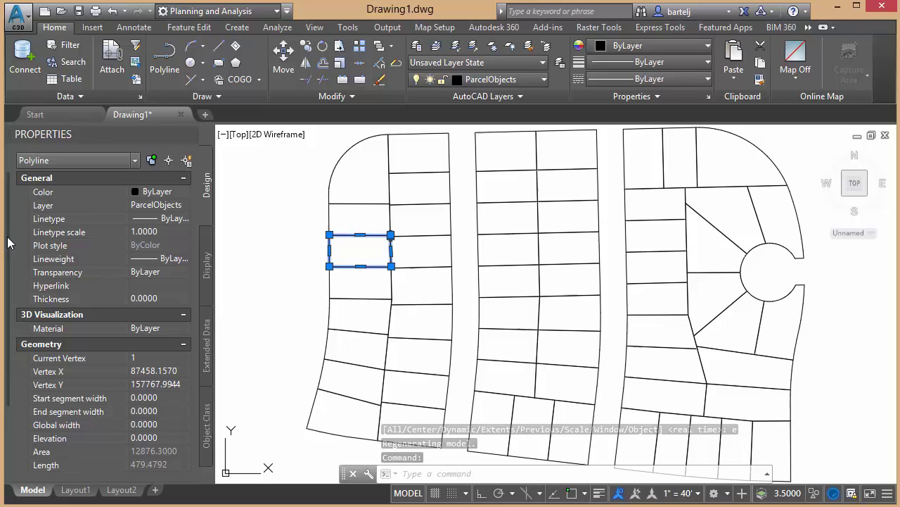
scroll(10, 296, "down", 5)
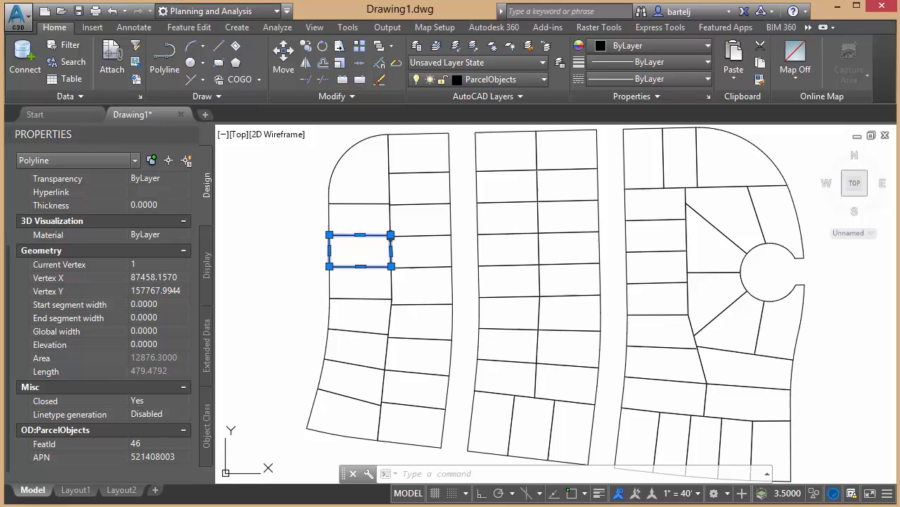
key("Escape")
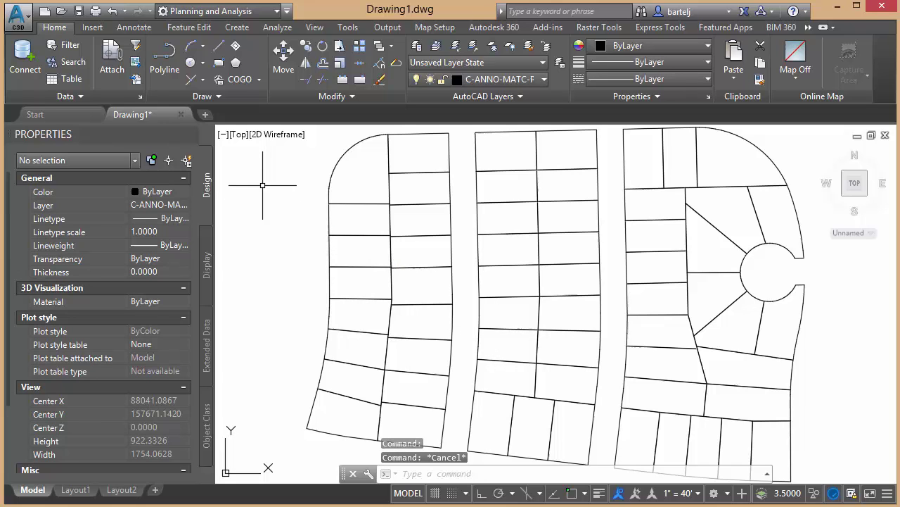
Keep the Planning and Analysis workspace and bring up the annotation template definitions.
left_click(728, 494)
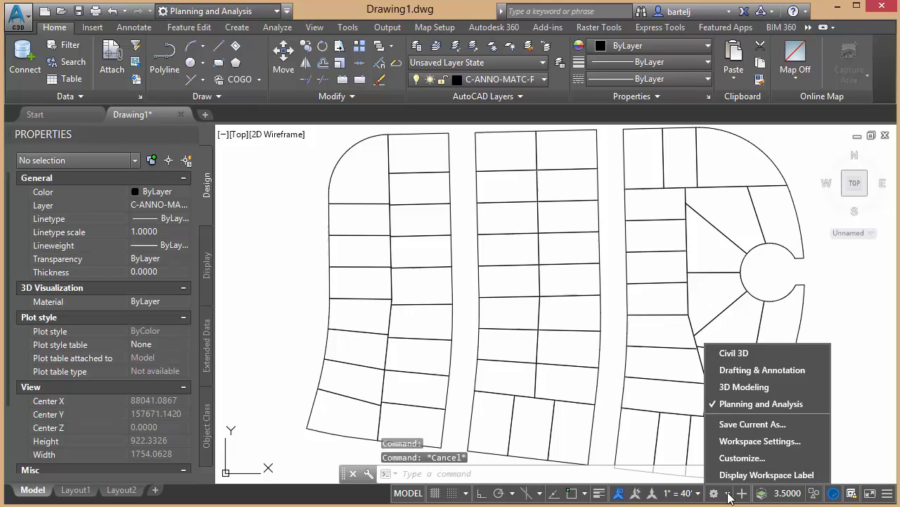
left_click(744, 405)
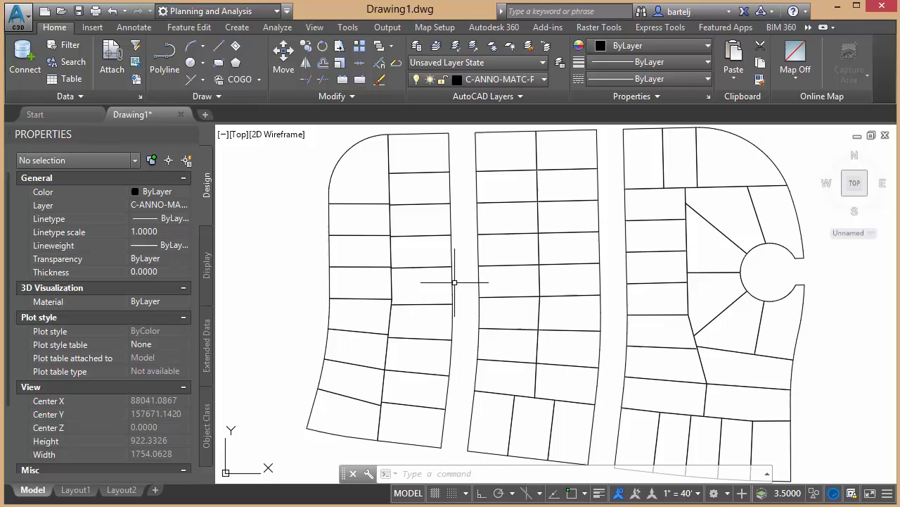
left_click(140, 28)
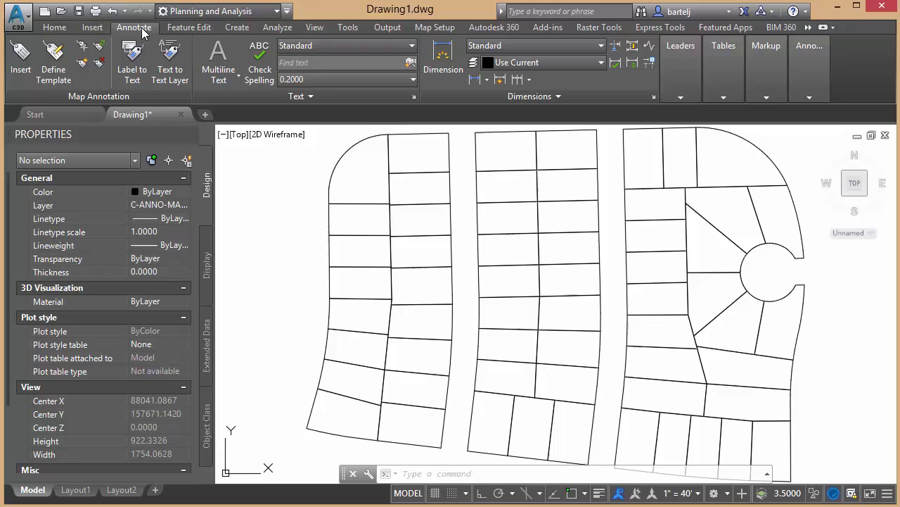
left_click(55, 65)
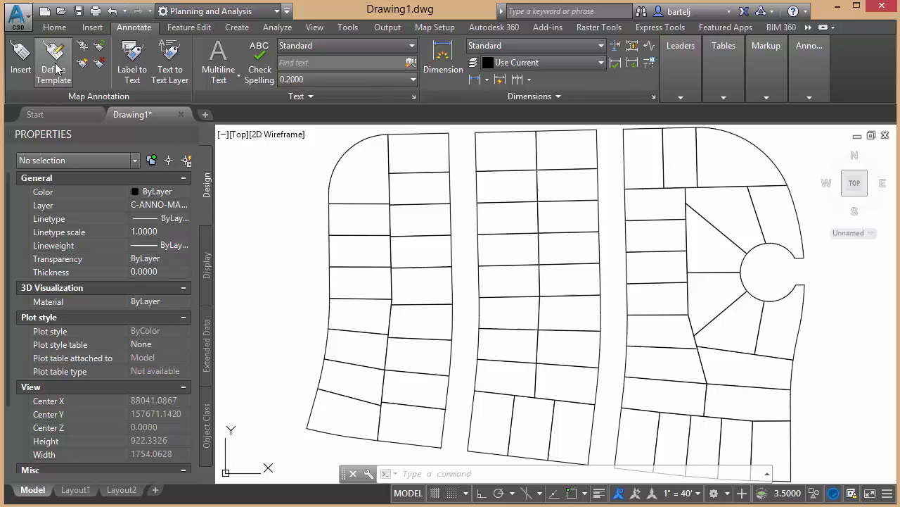
left_click(54, 67)
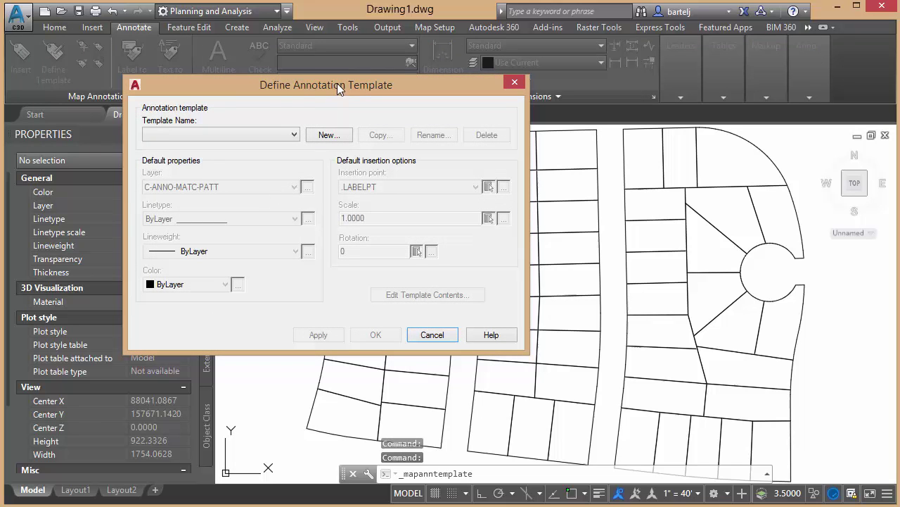
Create a new annotation template named PIN-Tuesday.
left_click_drag(337, 83, 435, 98)
left_click(431, 150)
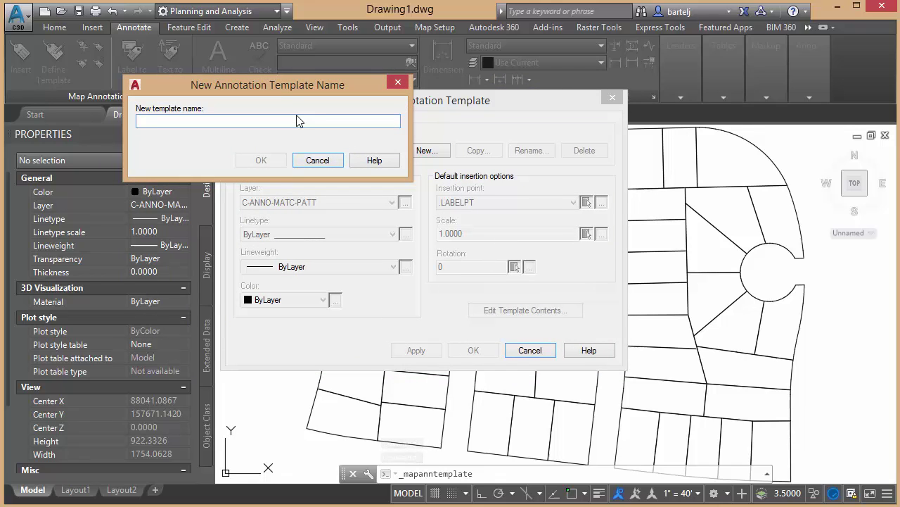
type("Pl")
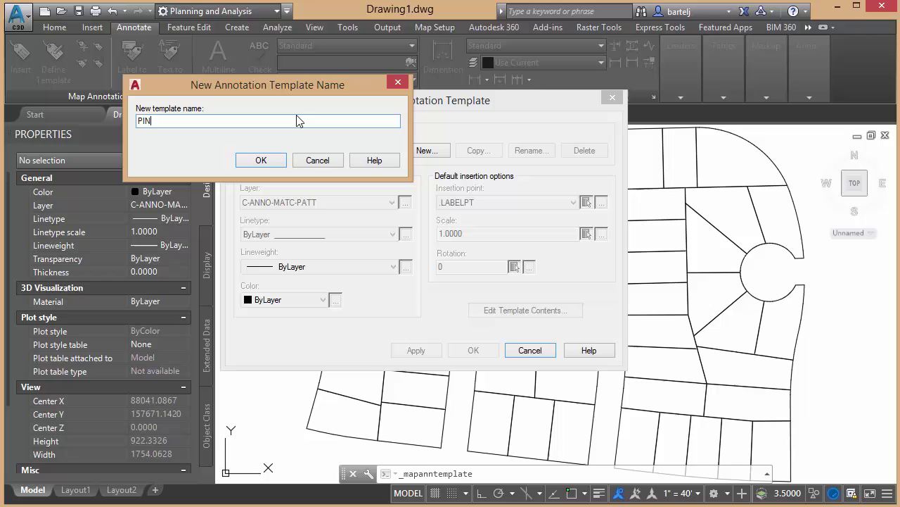
type("N-Tuesday")
left_click(273, 161)
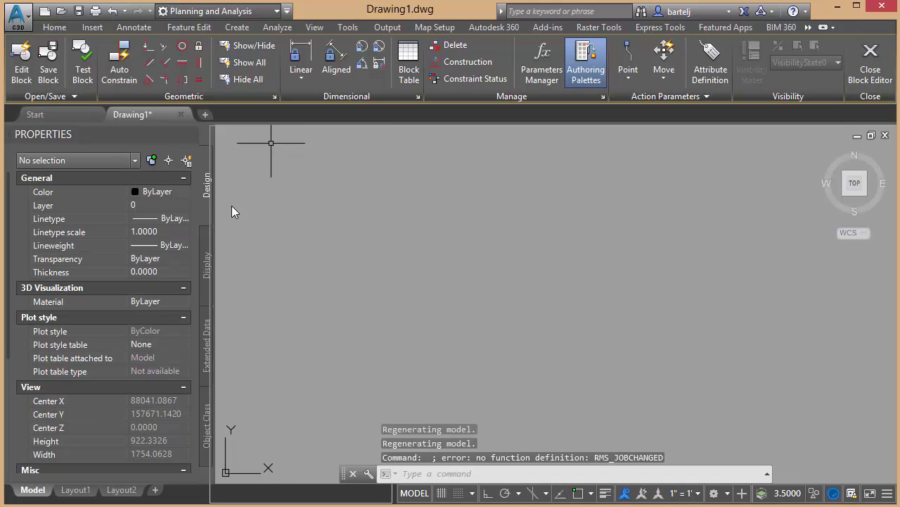
Dock the Block Authoring Palettes beside the Properties palette.
left_click_drag(234, 208, 204, 243)
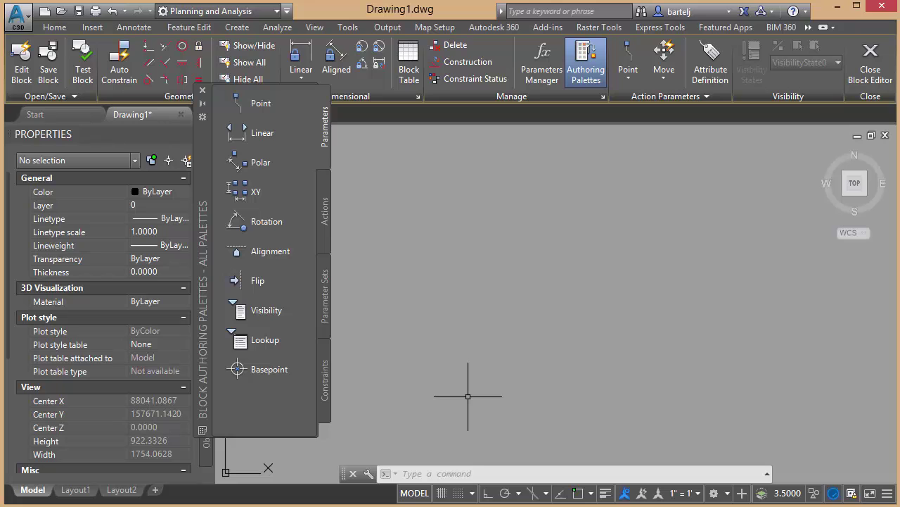
Start a new MAPANNTEXT annotation with tag PIN and value :APN@ParcelObjects.
type("man")
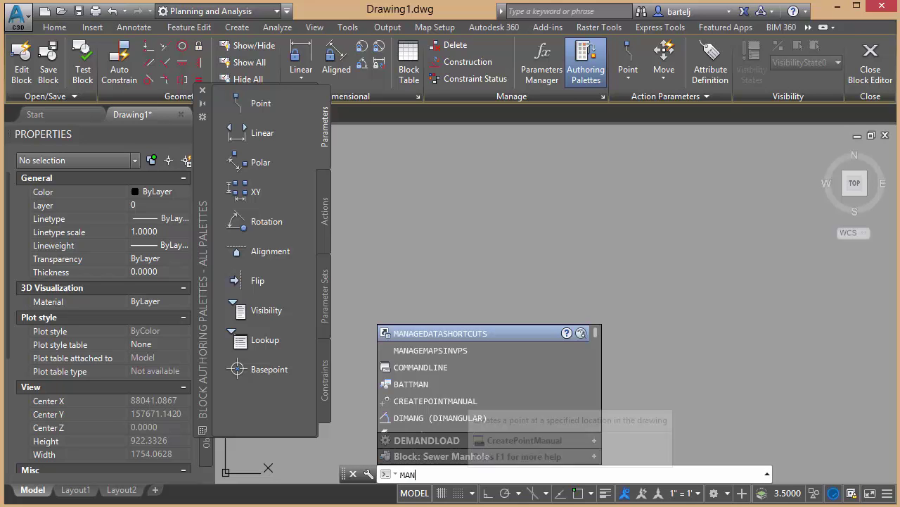
key("BackSpace")
type("Pan")
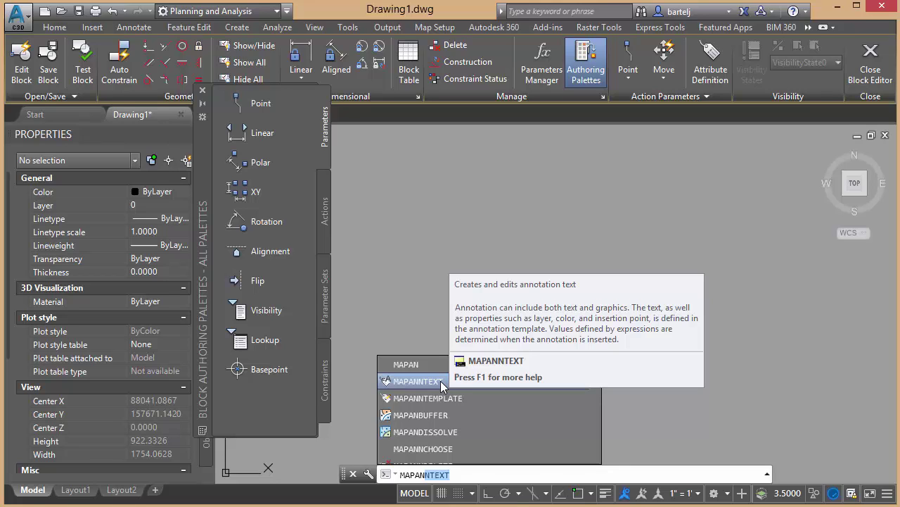
left_click(440, 381)
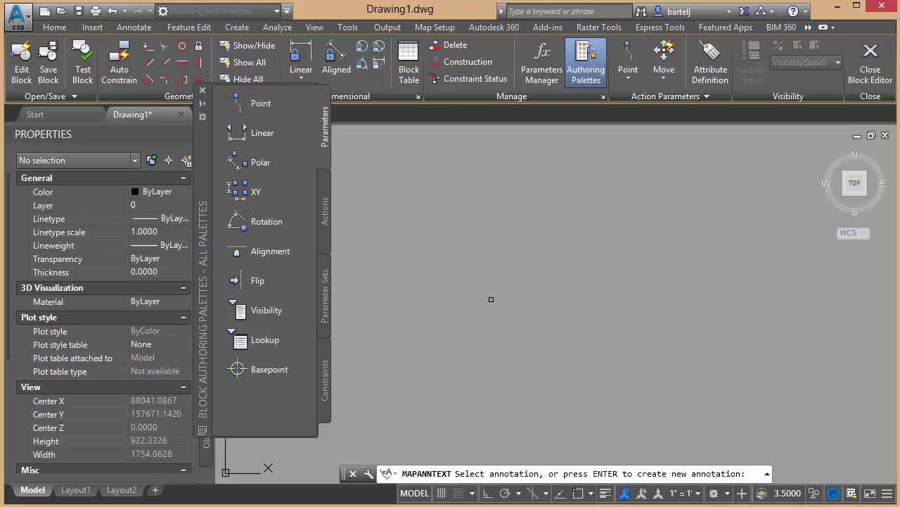
key("Return")
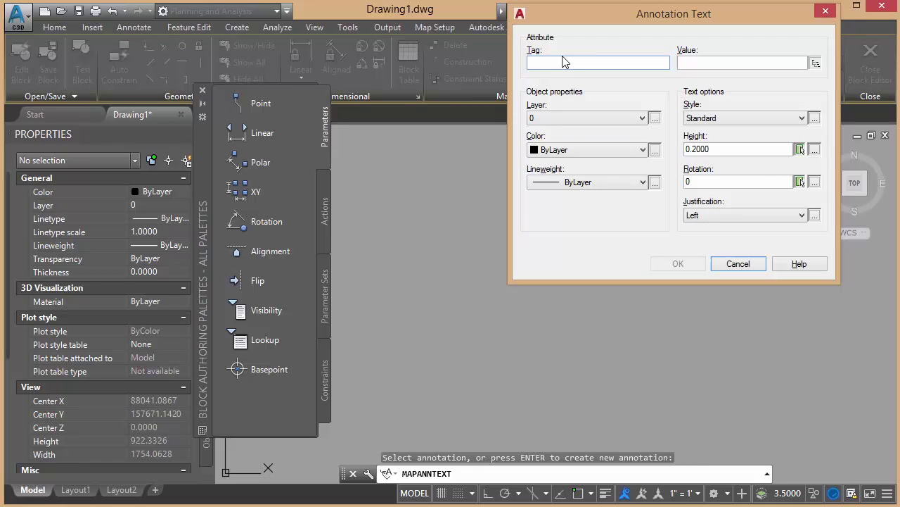
type("PIN")
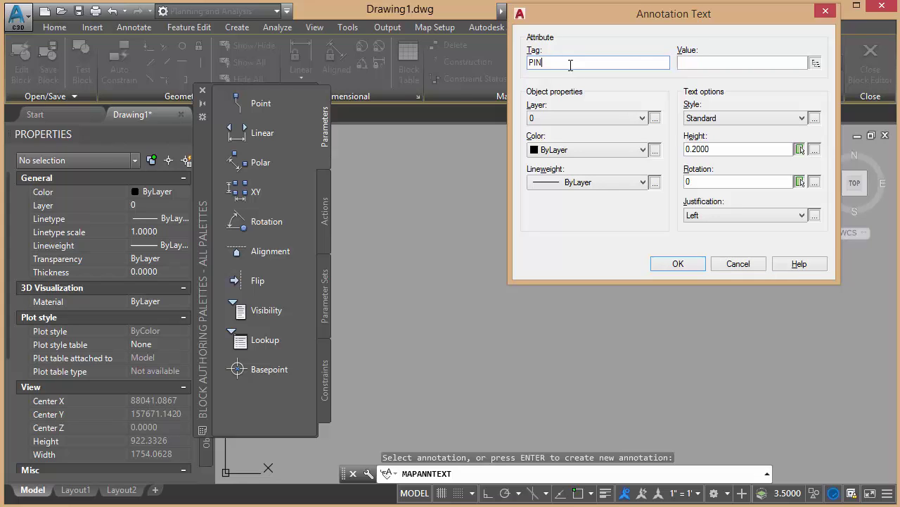
left_click(815, 64)
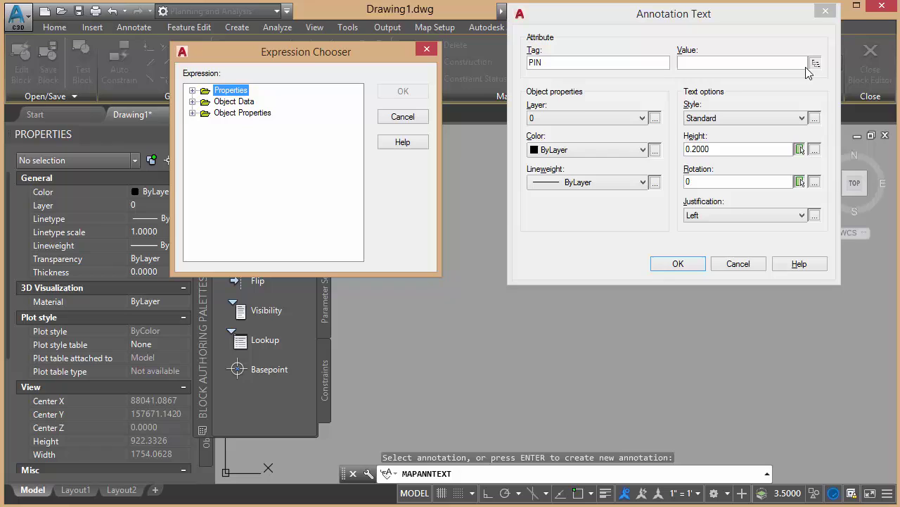
left_click(193, 102)
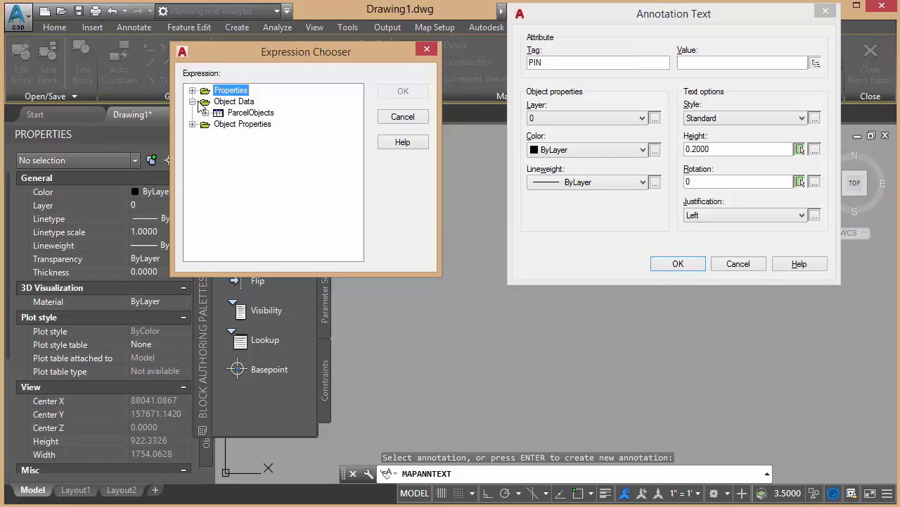
left_click(207, 113)
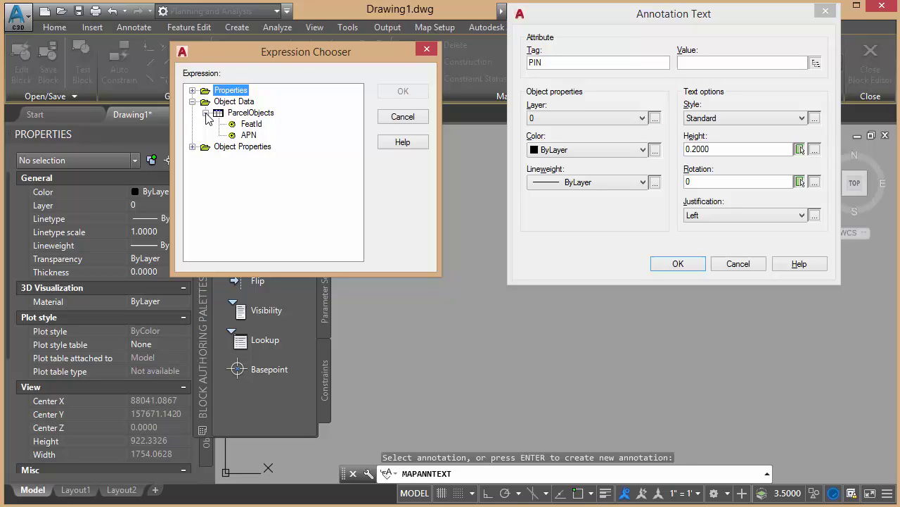
left_click(251, 135)
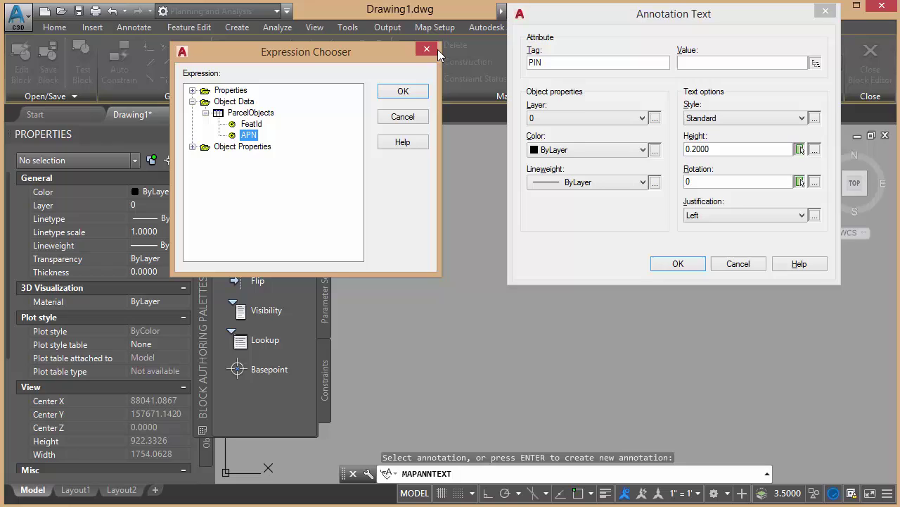
left_click(402, 93)
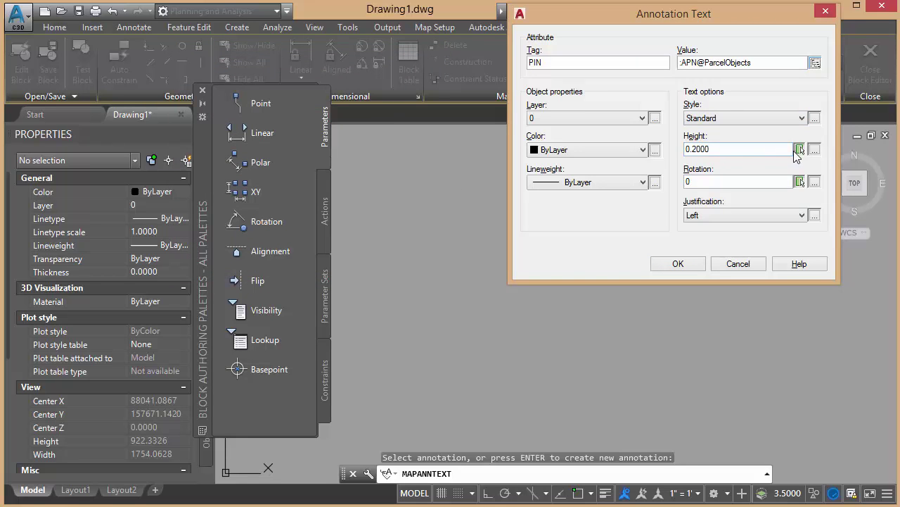
Set the annotation text height to 5 with Middle justification.
double_click(754, 152)
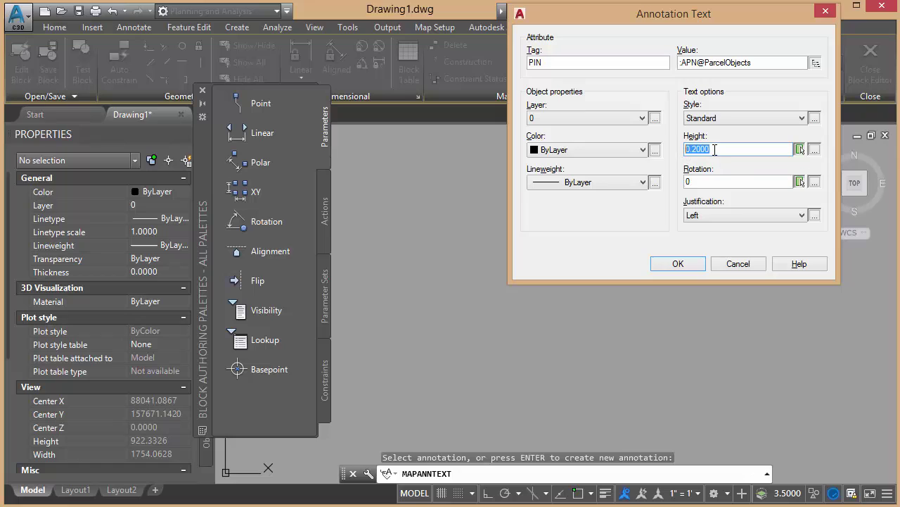
type("5")
left_click(803, 216)
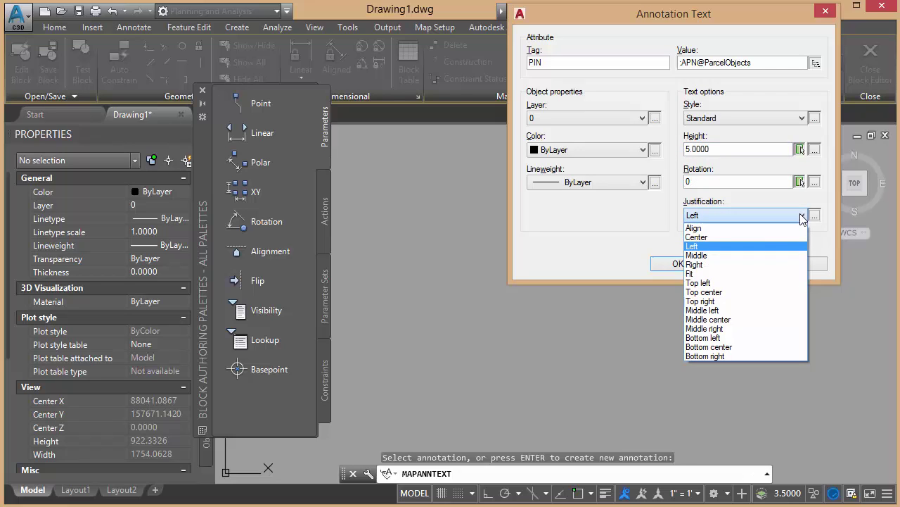
left_click(745, 256)
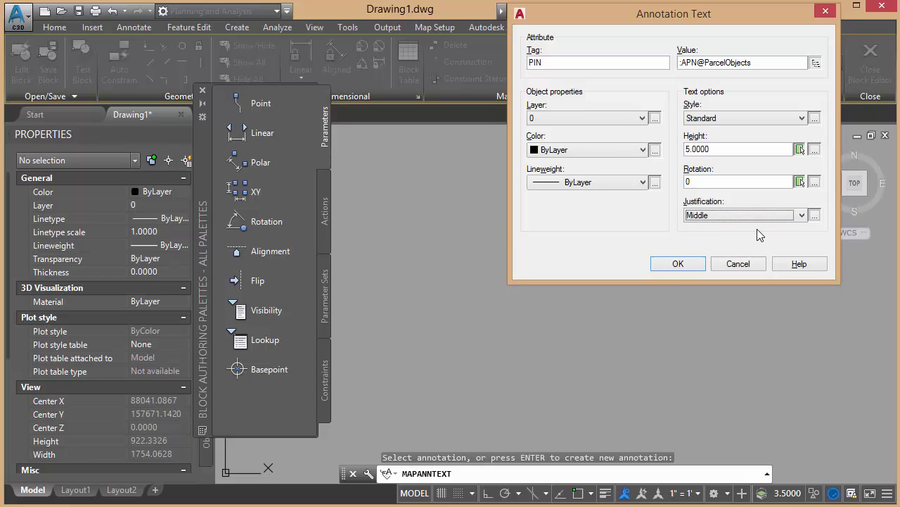
Place the PIN annotation text at 0,0 in the template block and close the Block Editor.
left_click(678, 264)
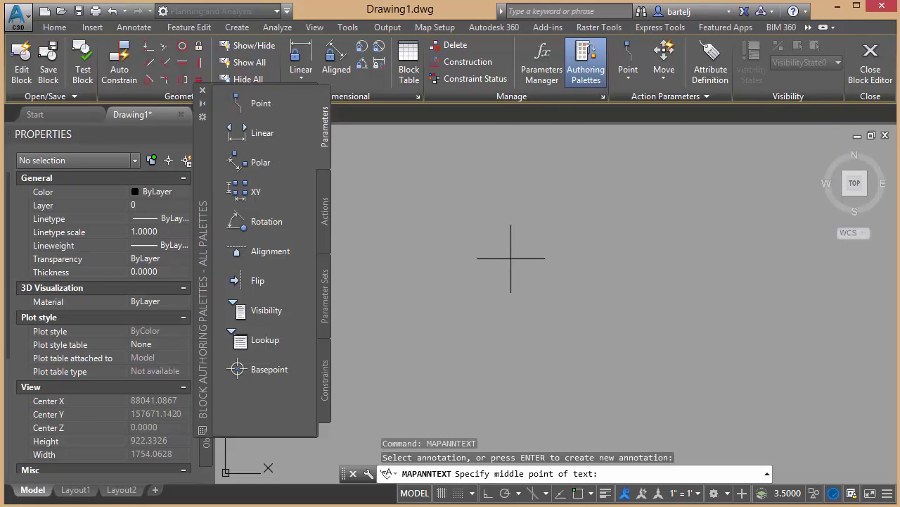
type("0,0")
key("Return")
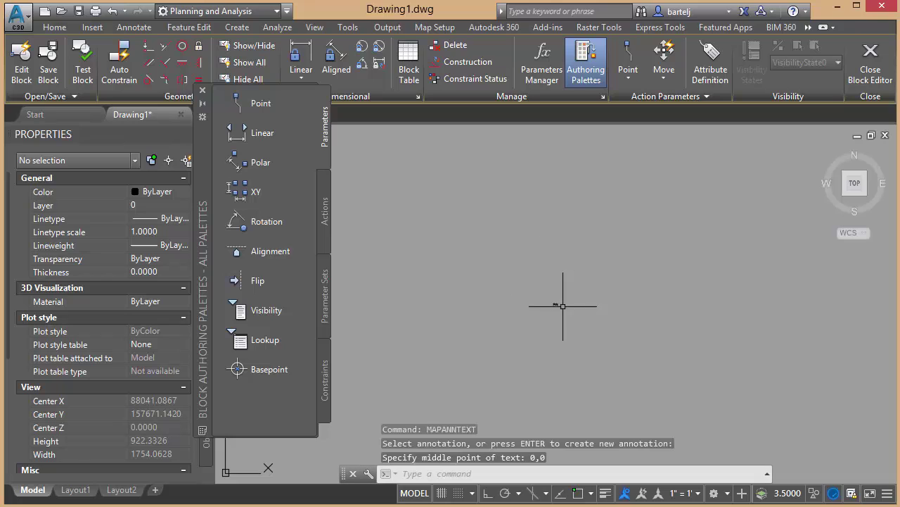
scroll(555, 309, "up", 15)
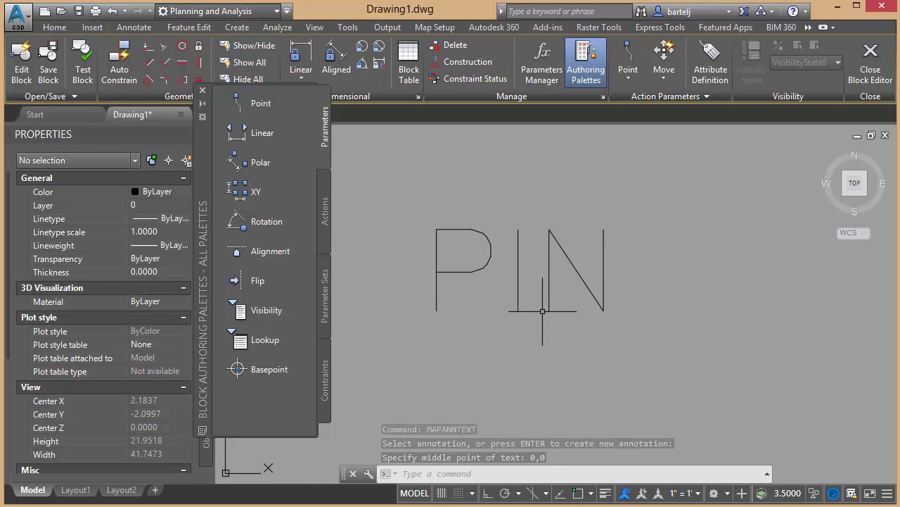
left_click(872, 64)
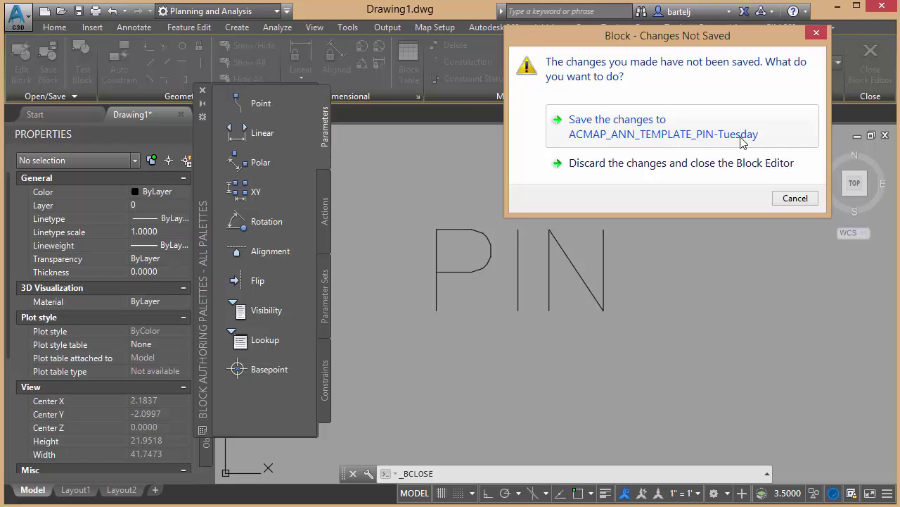
Save the template block and set the PIN-Tuesday insertion point to .CENTROID.
left_click(635, 127)
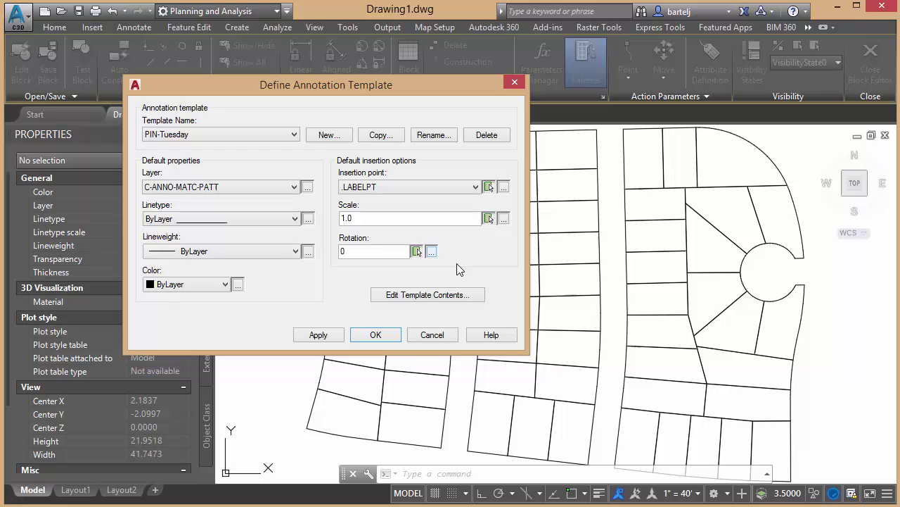
left_click(476, 188)
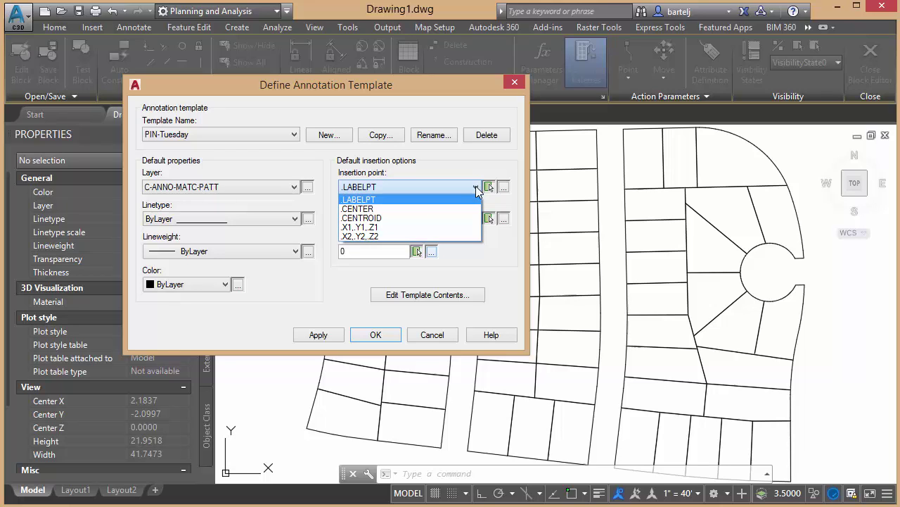
left_click(405, 223)
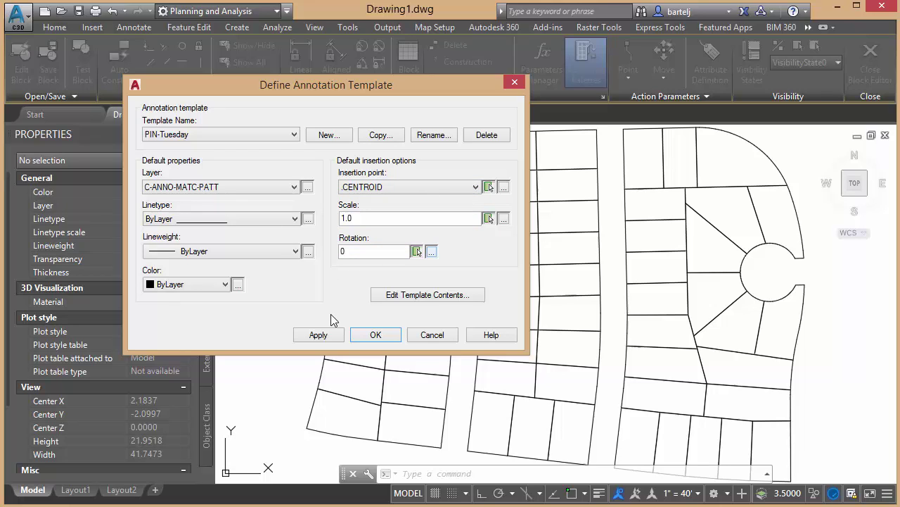
left_click(374, 335)
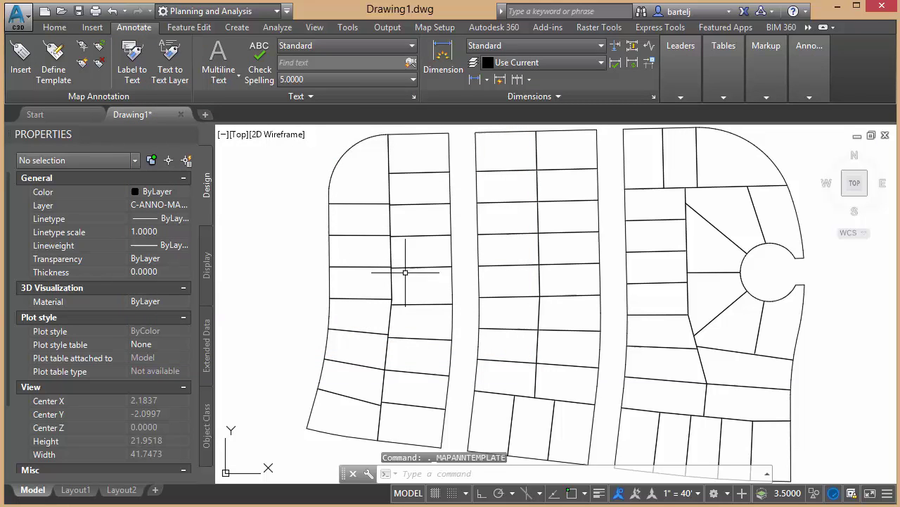
Insert annotations using PIN-Tuesday at centroids with scale 1.0.
left_click(21, 58)
mouse_move(287, 0)
left_mouse_down()
mouse_move(341, 28)
mouse_move(345, 51)
left_mouse_up()
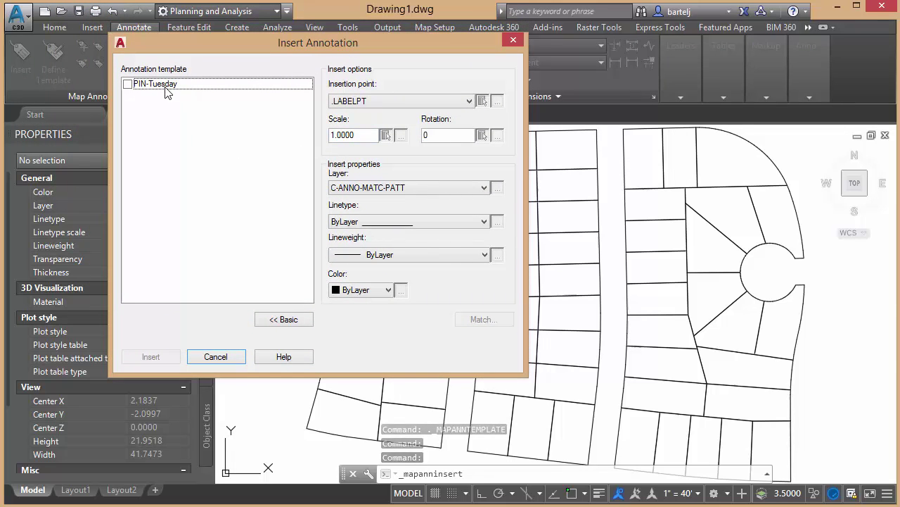
left_click(129, 85)
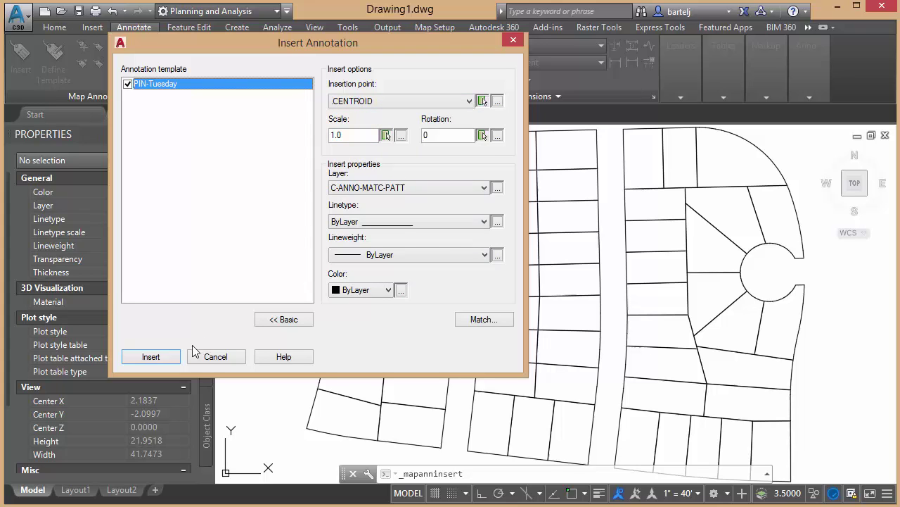
left_click(151, 356)
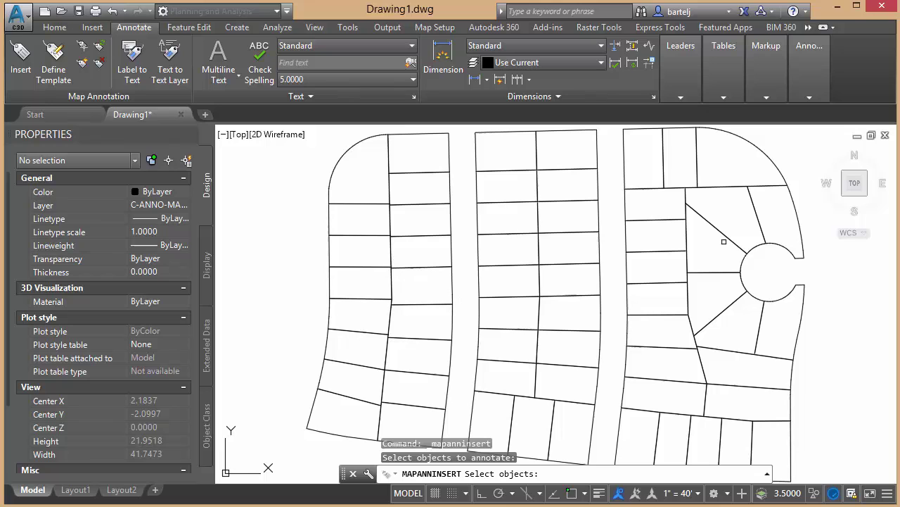
Window-select all 59 parcel polylines to create their APN labels.
left_click(794, 147)
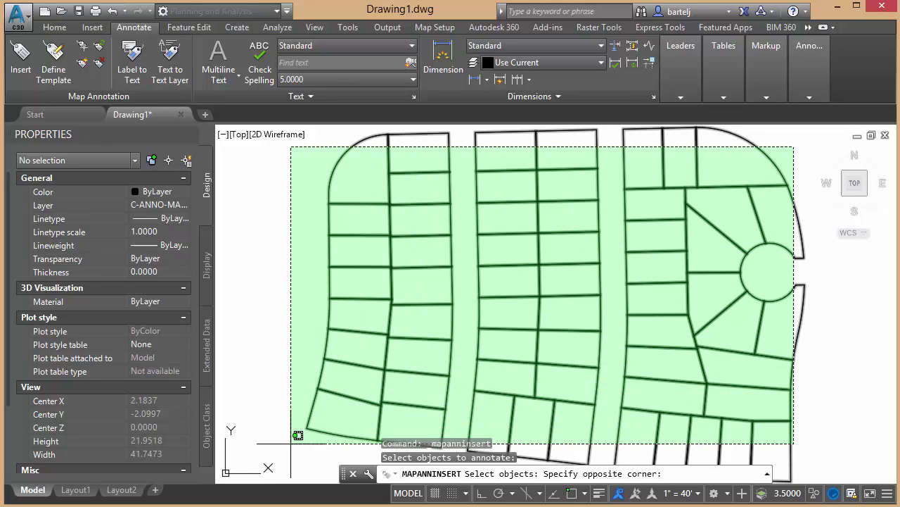
left_click(288, 446)
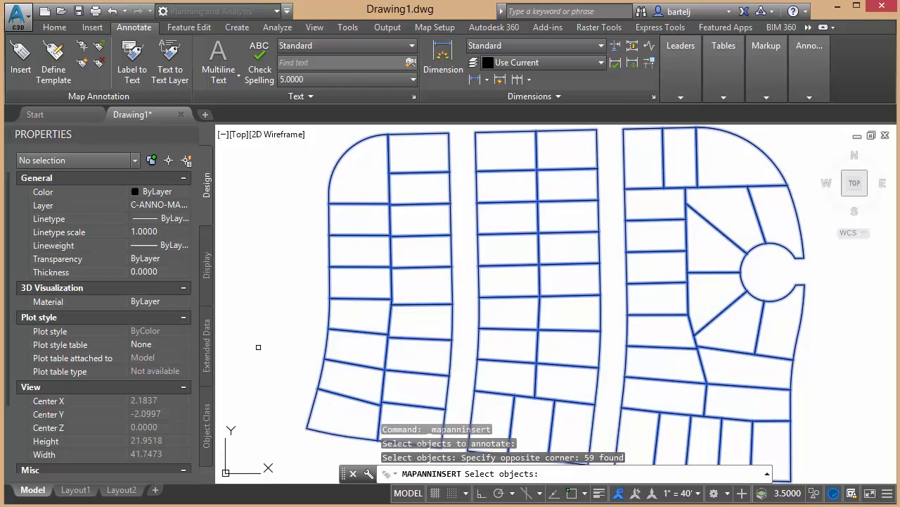
key("Return")
Zoom in and inspect the 521408012 parcel label.
scroll(422, 256, "up", 2)
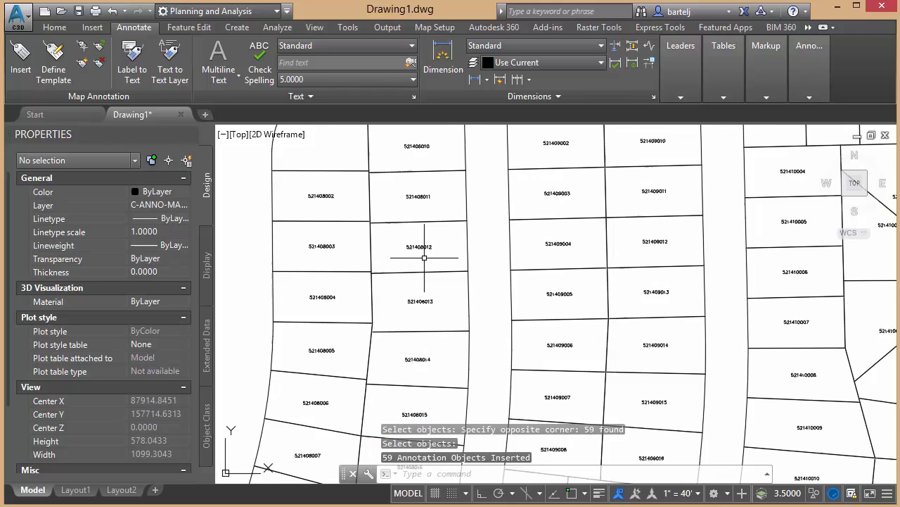
scroll(424, 258, "up", 4)
scroll(464, 255, "up", 2)
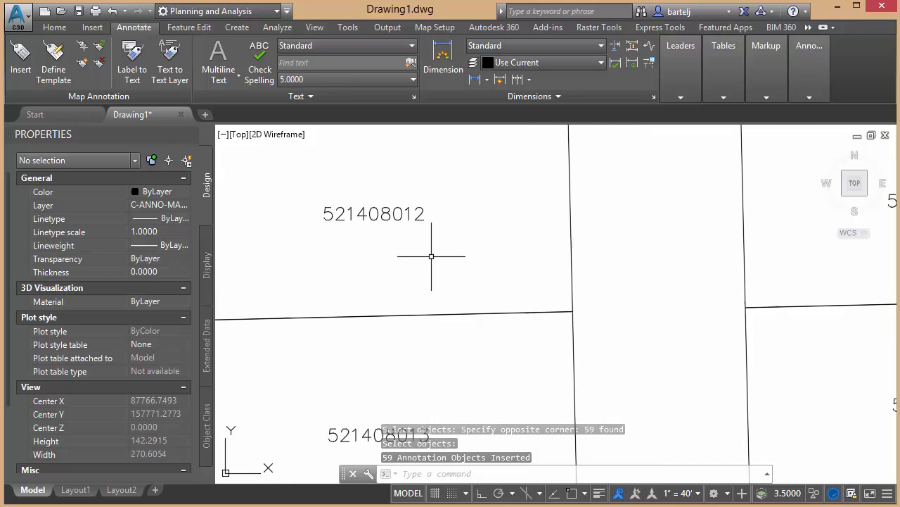
mouse_move(431, 256)
middle_mouse_down()
mouse_move(573, 272)
mouse_move(668, 255)
mouse_move(629, 266)
middle_mouse_up()
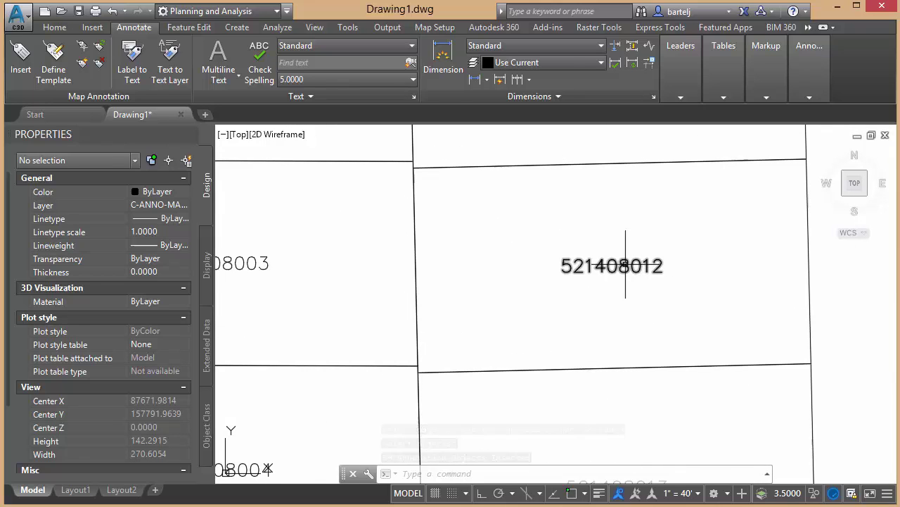
left_click(626, 265)
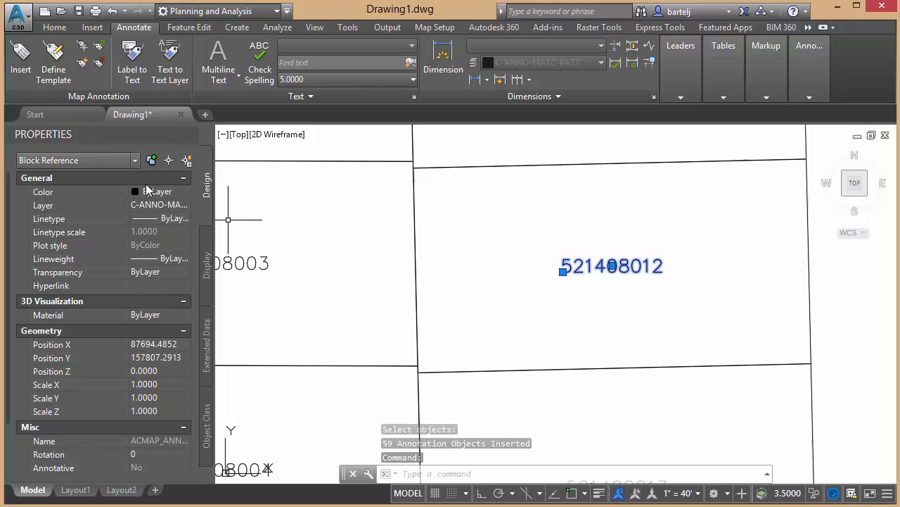
key("Escape")
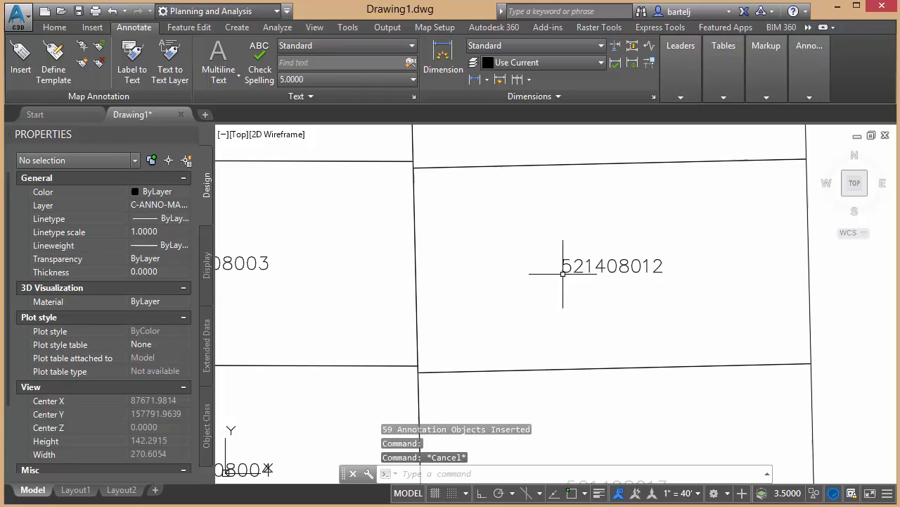
Change the APN object data of the parcel labelled 521408012 to 521401000.
left_click(809, 283)
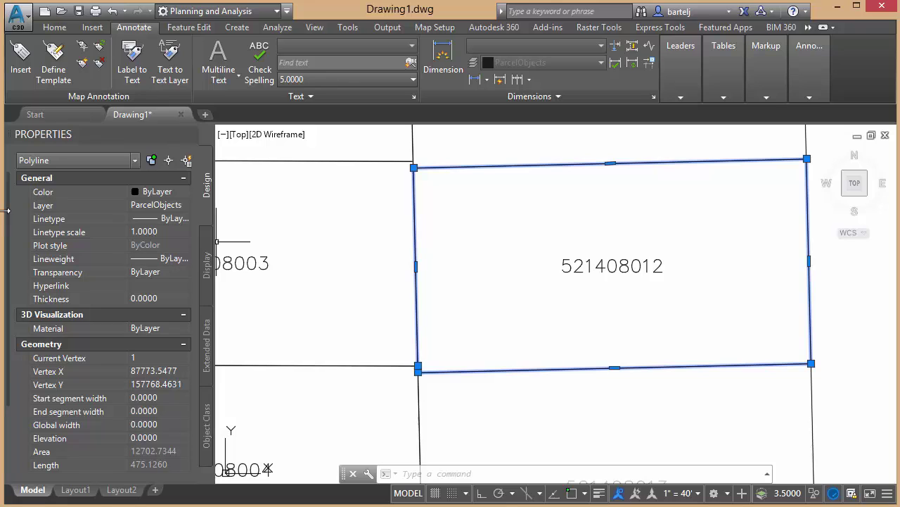
left_click_drag(9, 213, 16, 332)
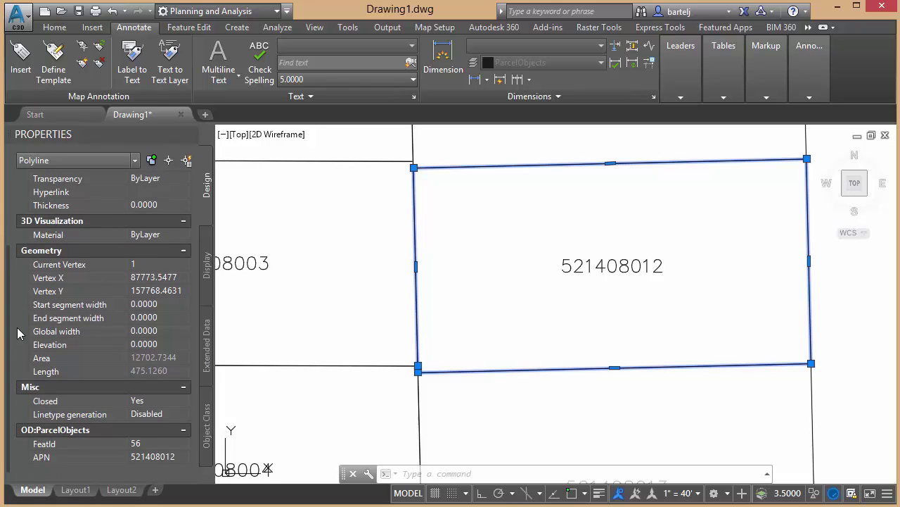
left_click(150, 456)
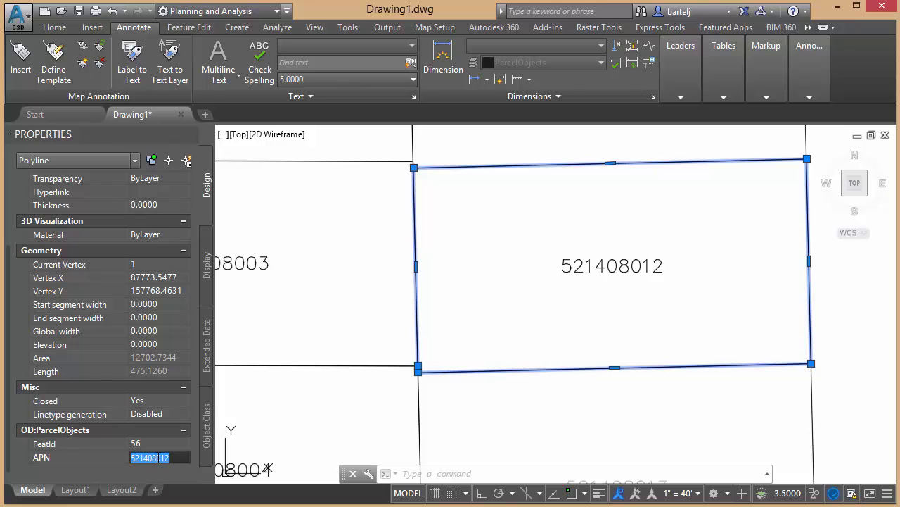
left_click_drag(152, 458, 172, 459)
type("1000")
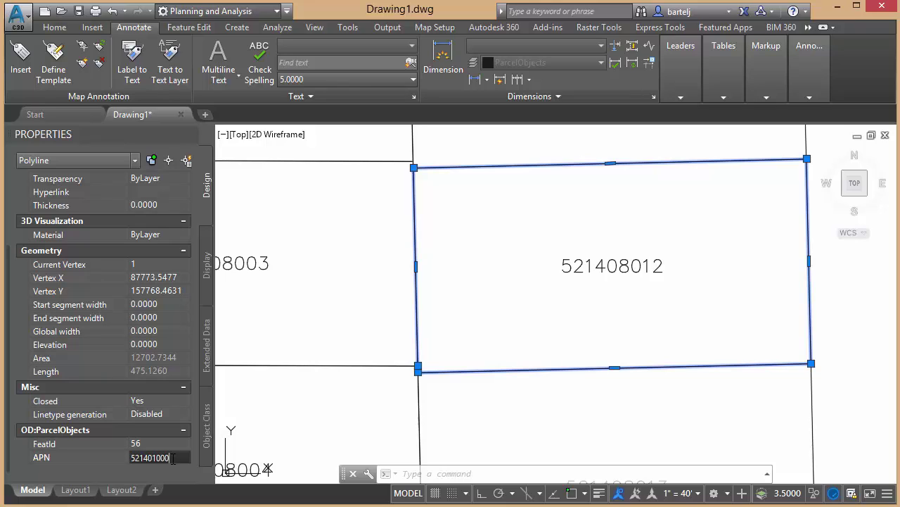
key("Return")
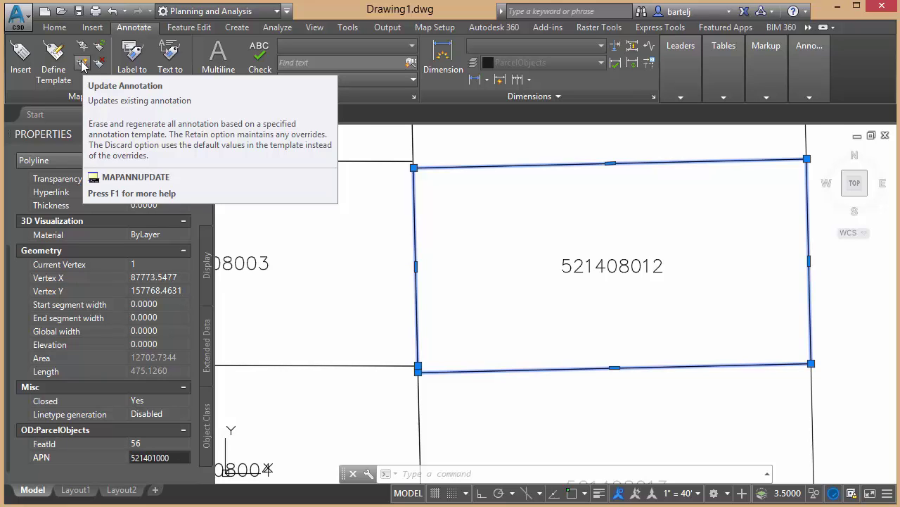
Update the PIN-Tuesday annotations, retaining overrides, so the label reads 521401000.
left_click(83, 66)
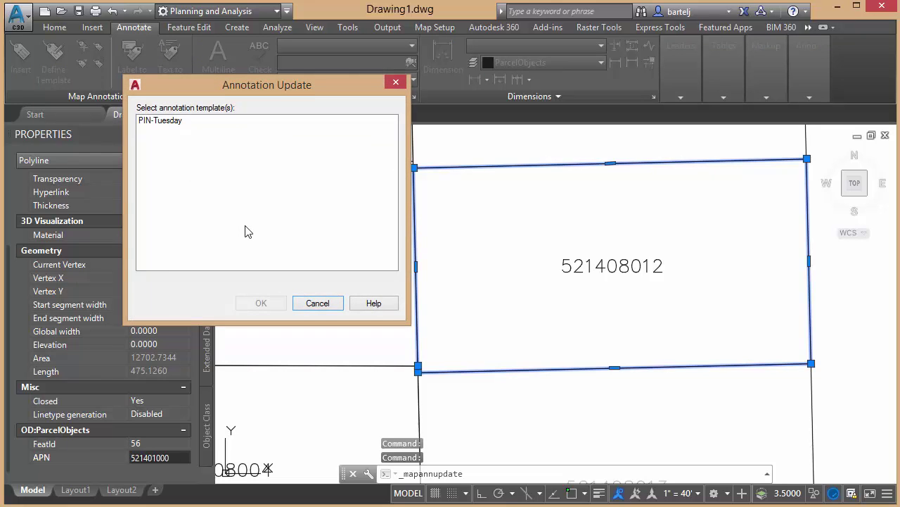
left_click(171, 121)
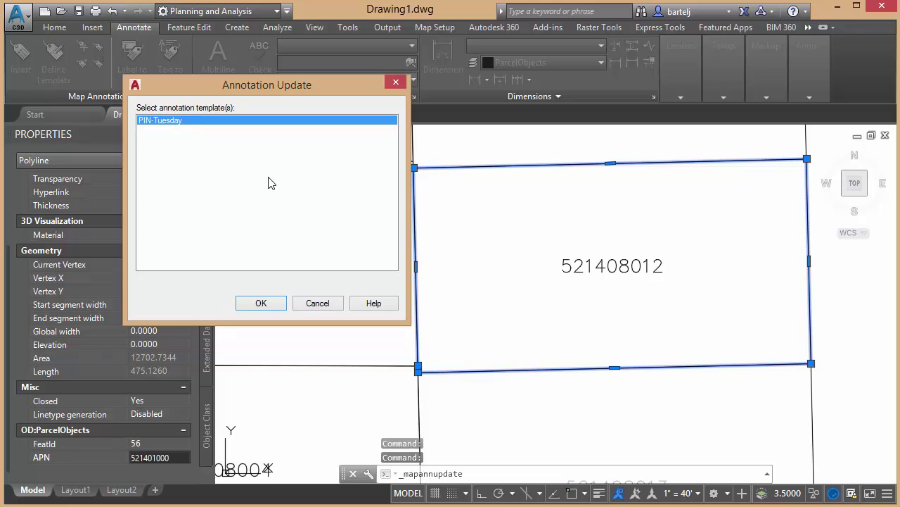
left_click(261, 303)
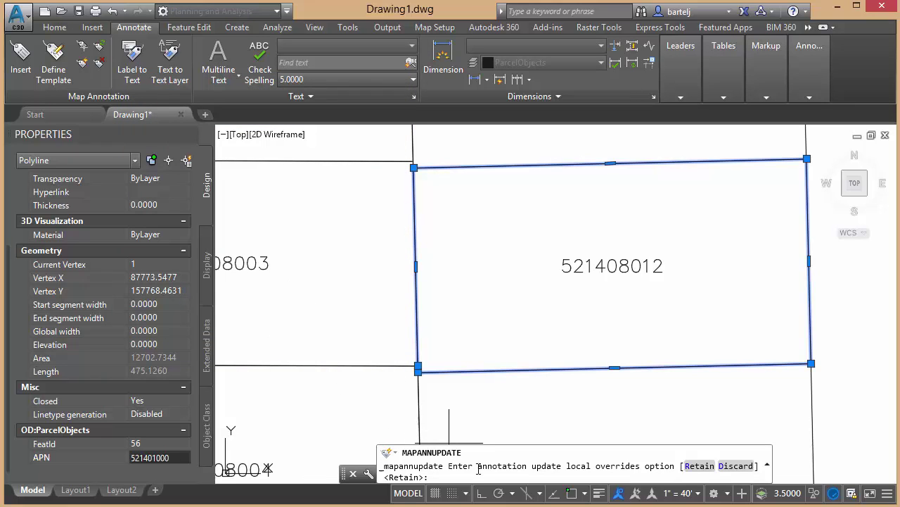
left_click(699, 466)
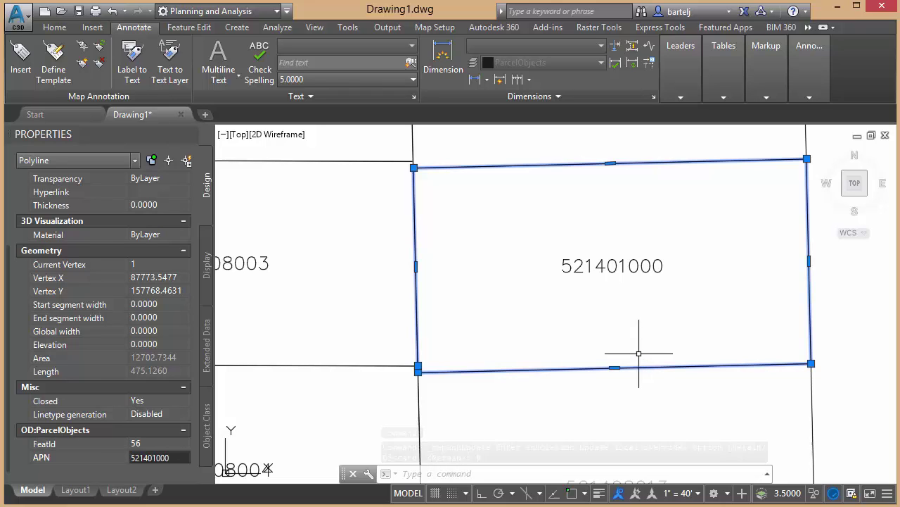
Zoom out and pan to show the whole labelled subdivision, then deselect the parcel.
scroll(621, 340, "down", 6)
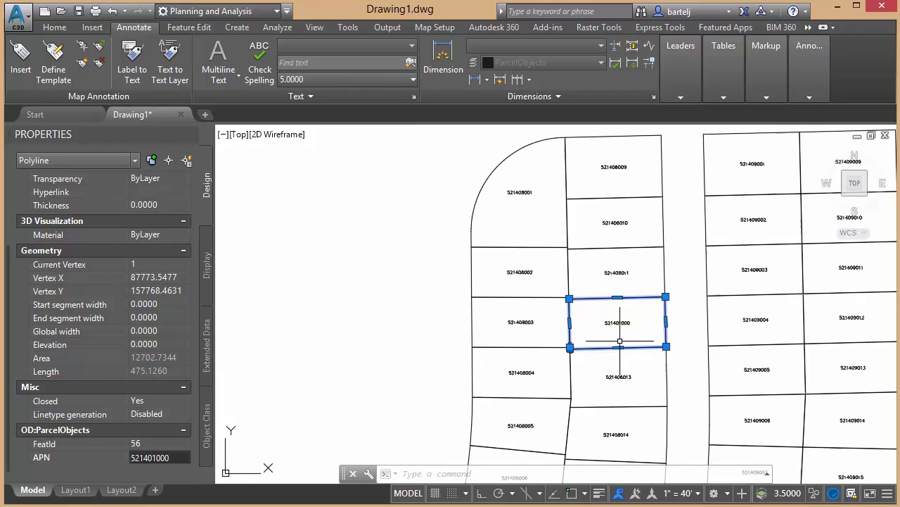
scroll(646, 358, "down", 2)
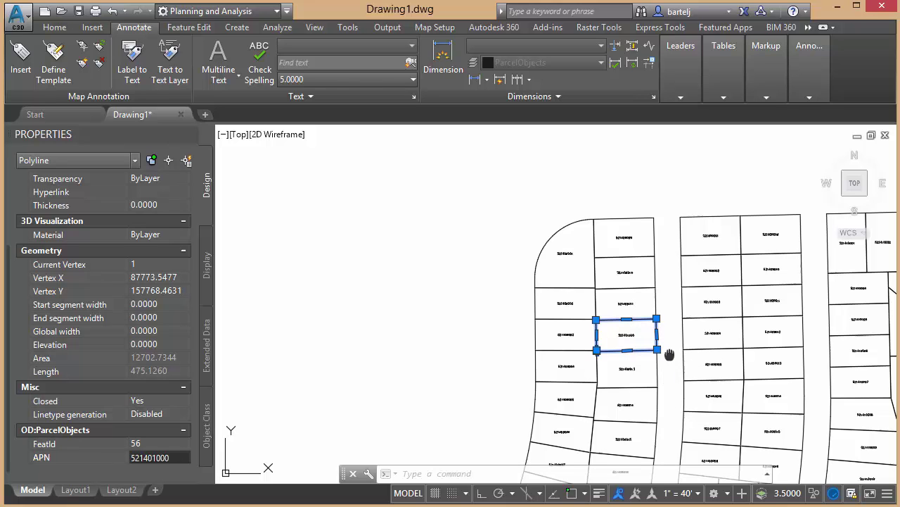
mouse_move(669, 353)
middle_mouse_down()
mouse_move(547, 282)
mouse_move(476, 267)
middle_mouse_up()
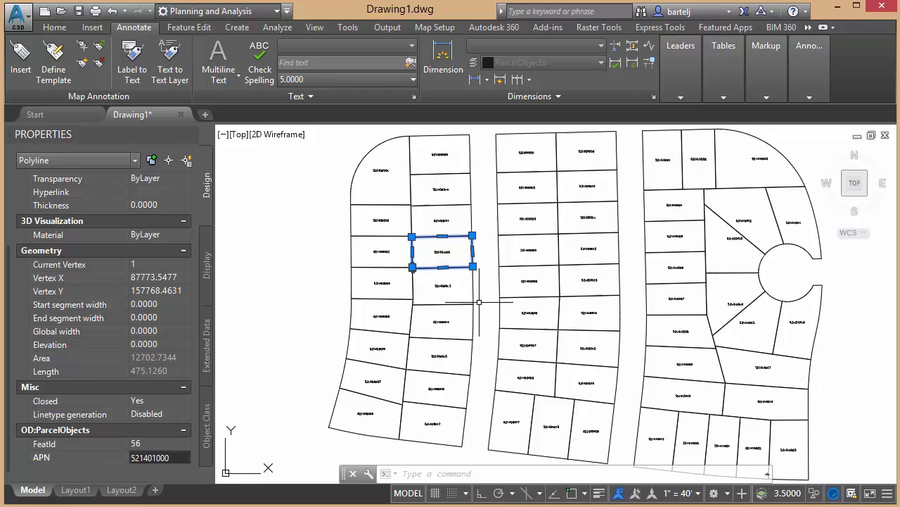
key("Escape")
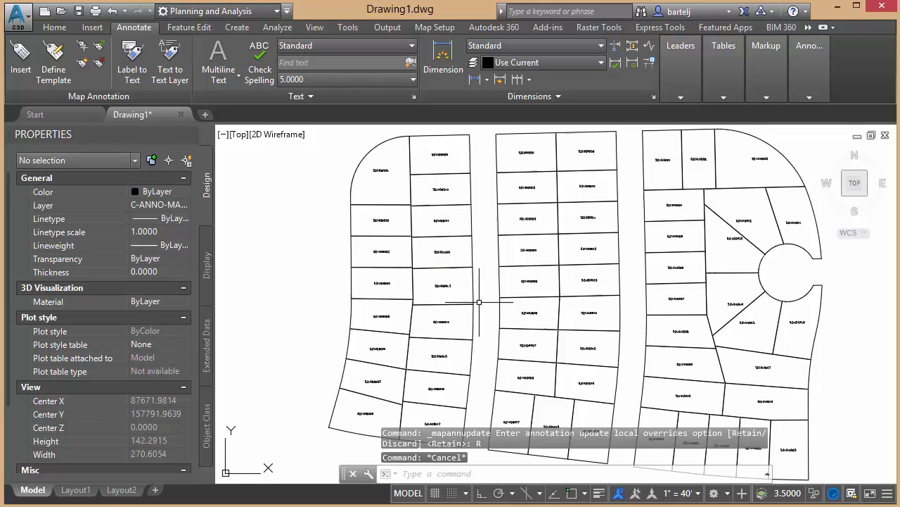